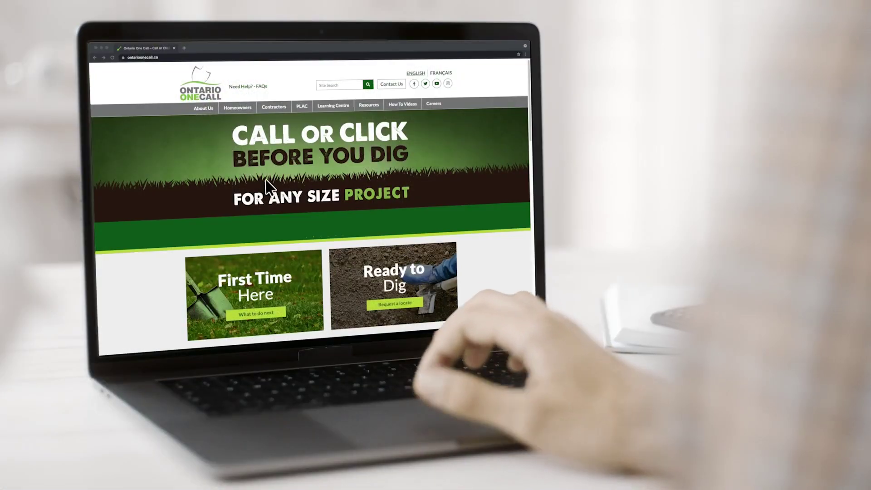
# Start a new locate request from the homepage as a contractor.
pyautogui.click(401, 304)
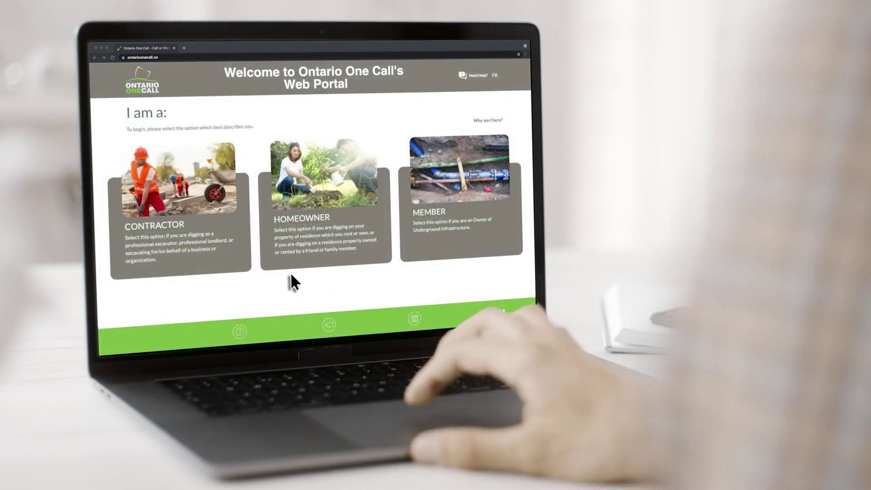
pyautogui.click(228, 264)
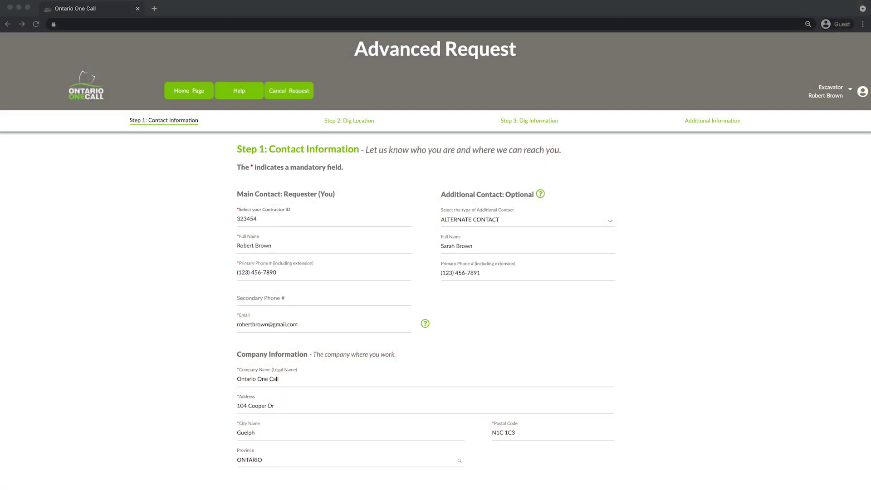
# Go to Step 2: Dig Location and enter 'Gammage Street' in the address search.
pyautogui.scroll(-7, 739, 310)
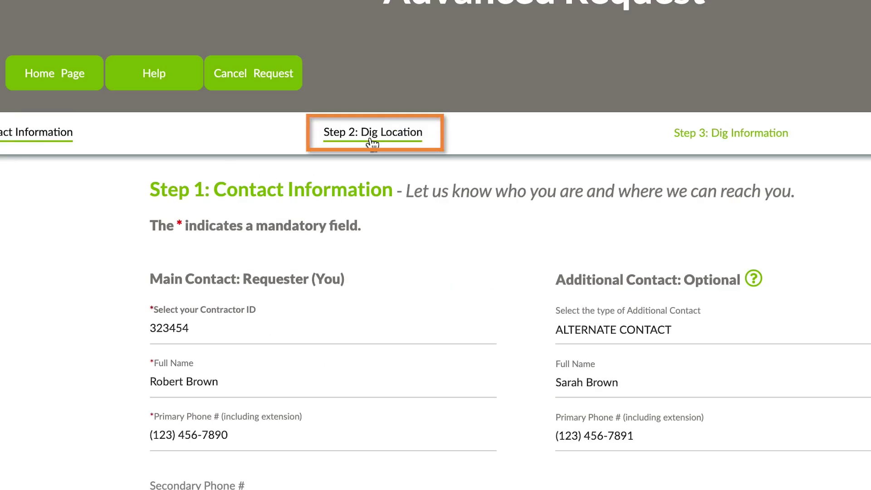
pyautogui.click(372, 143)
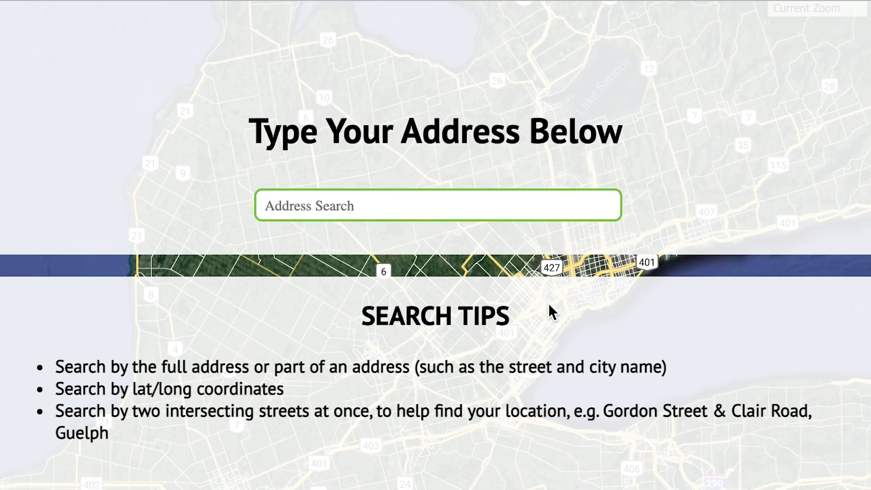
pyautogui.write('Gam')
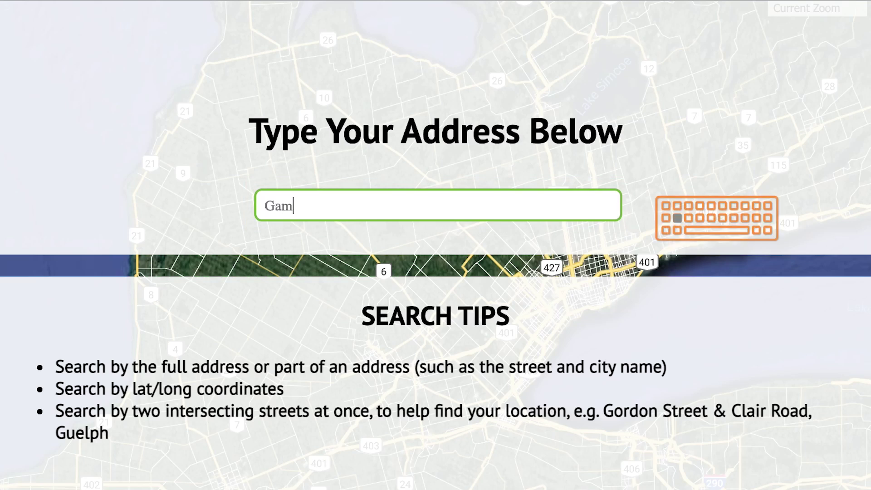
pyautogui.write('mage ')
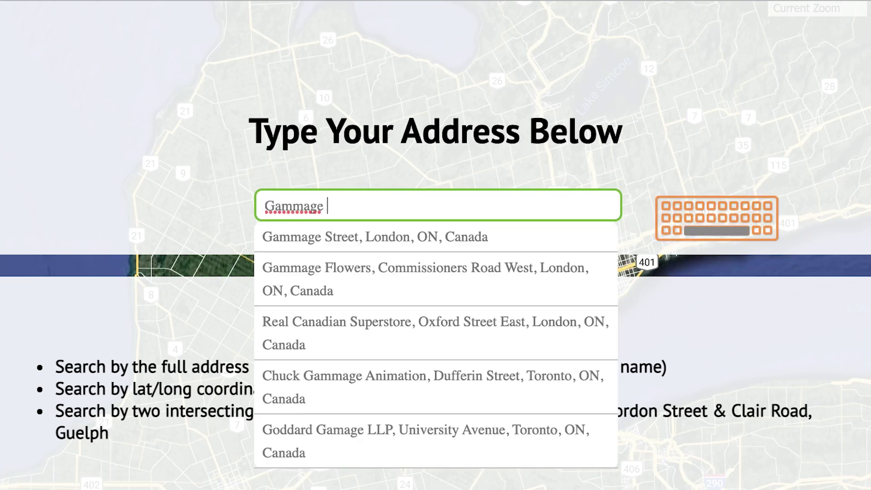
pyautogui.write('Street')
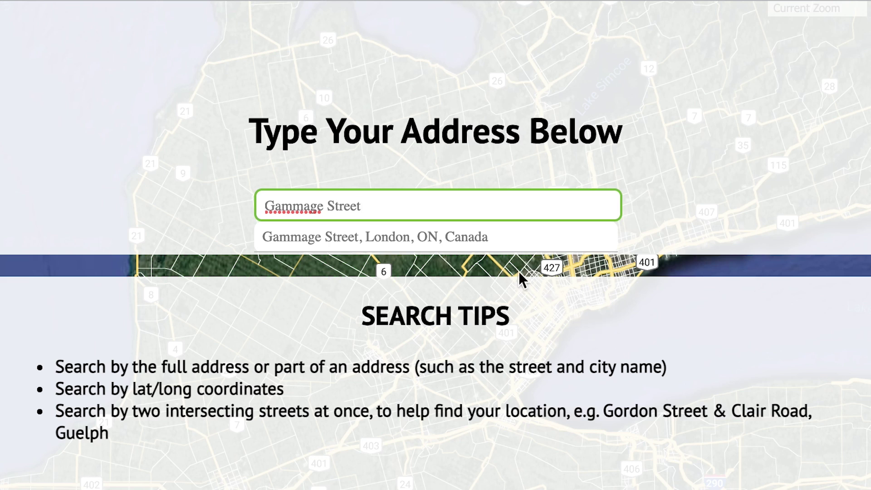
# Centre the dig map on Gammage Street, London near Cheapside St, checking it in Street View.
pyautogui.click(419, 240)
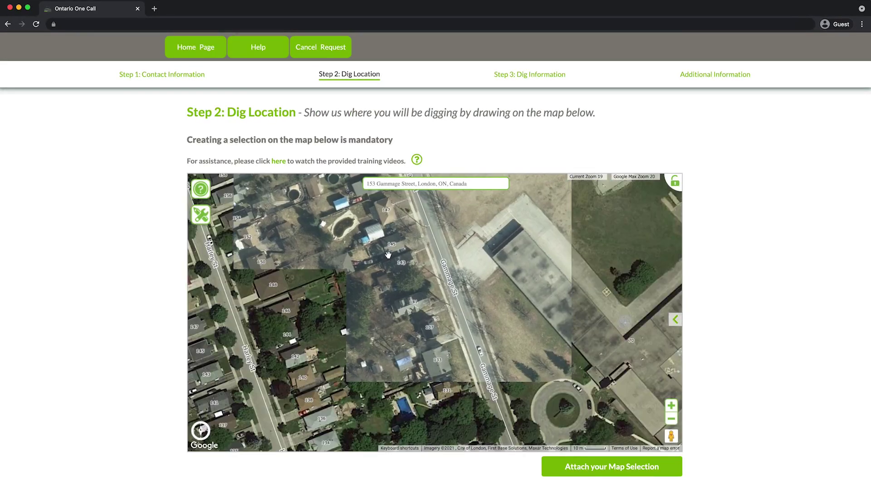
pyautogui.moveTo(388, 254); pyautogui.dragTo(268, 471)
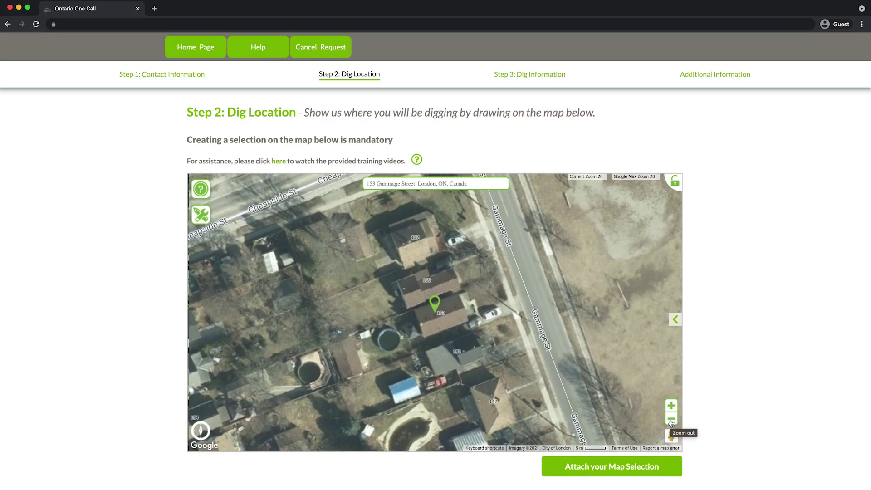
pyautogui.click(663, 317)
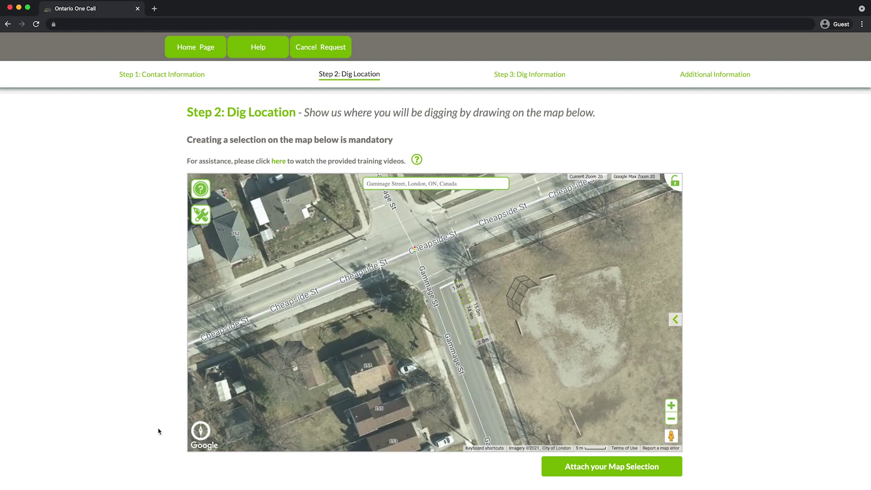
pyautogui.moveTo(670, 436); pyautogui.dragTo(587, 345)
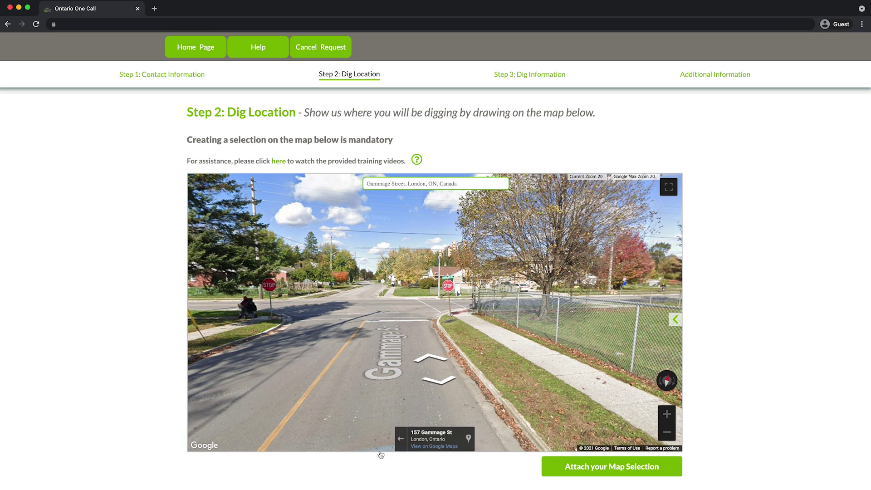
pyautogui.click(401, 440)
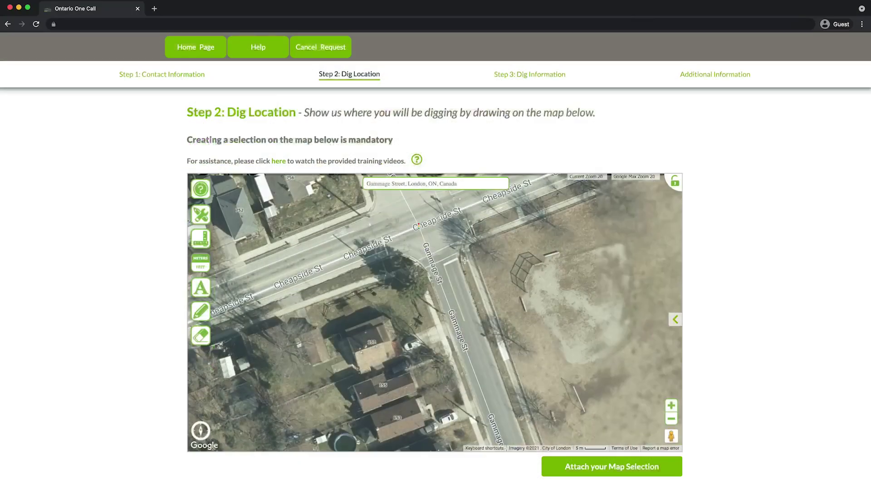
# Measure a 15 m by 2 m rectangle along the Gammage St curb, widen it and save.
pyautogui.click(731, 228)
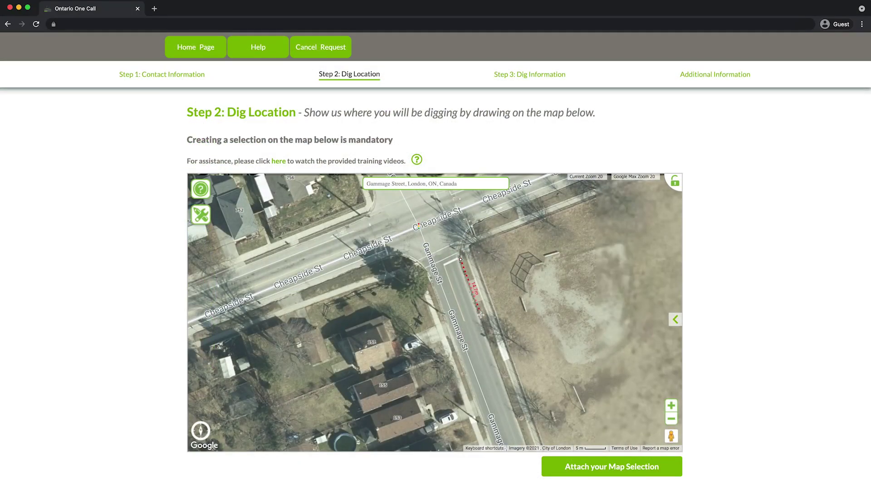
pyautogui.click(480, 314)
pyautogui.click(486, 313)
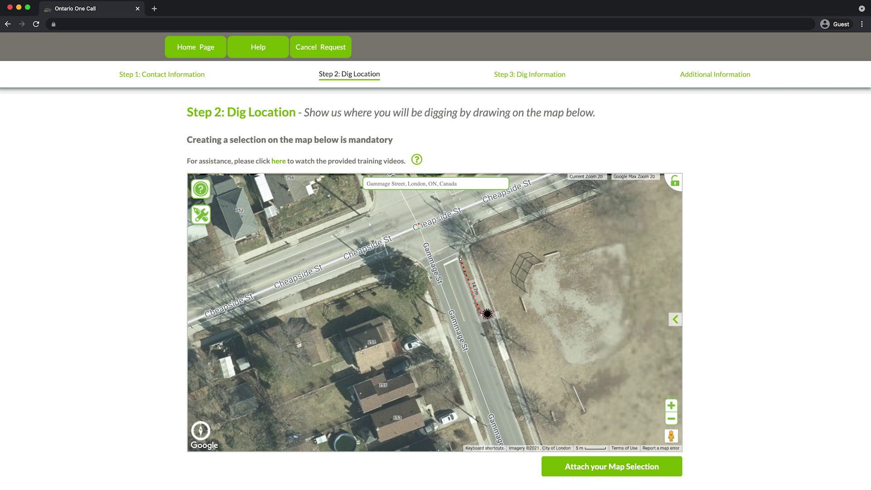
pyautogui.click(467, 256)
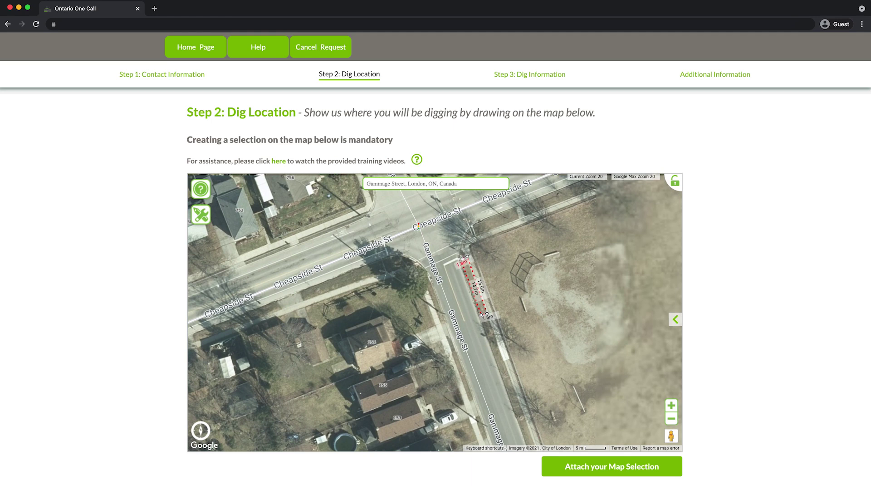
pyautogui.click(462, 259)
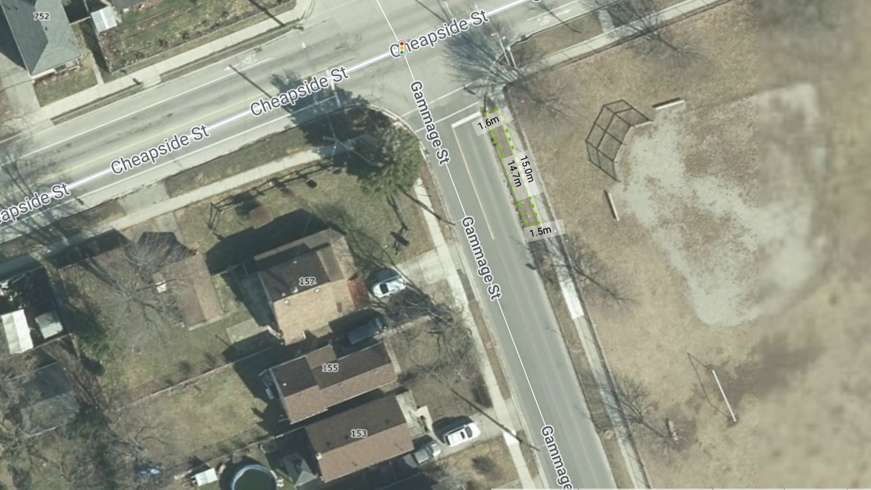
pyautogui.click(526, 205)
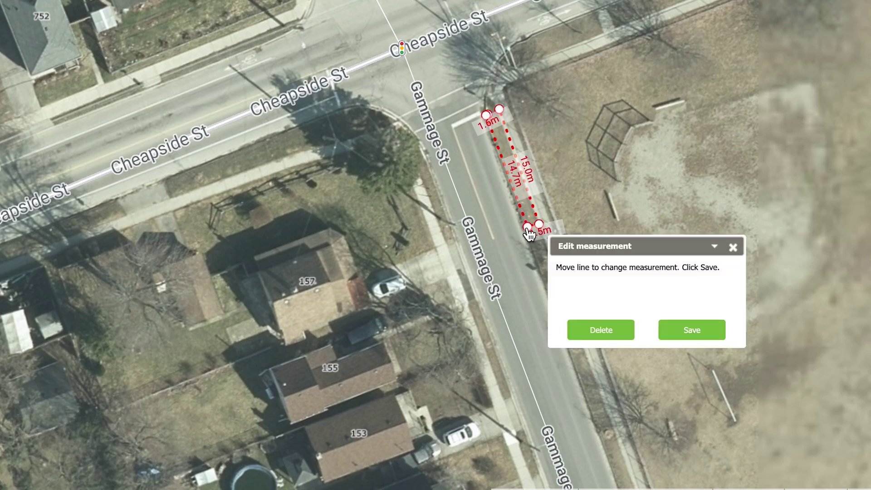
pyautogui.moveTo(527, 226); pyautogui.dragTo(527, 234)
pyautogui.click(691, 330)
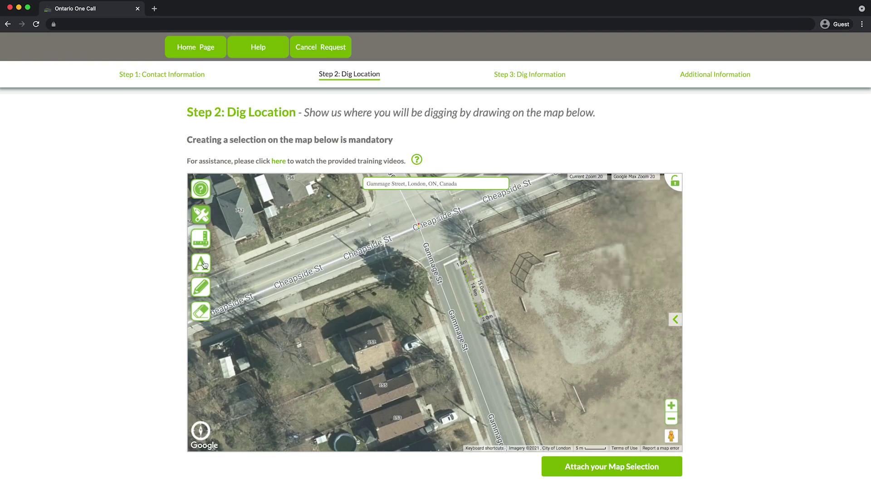
# Add a 'Bus Stop' text label beside the measured curb strip.
pyautogui.click(204, 264)
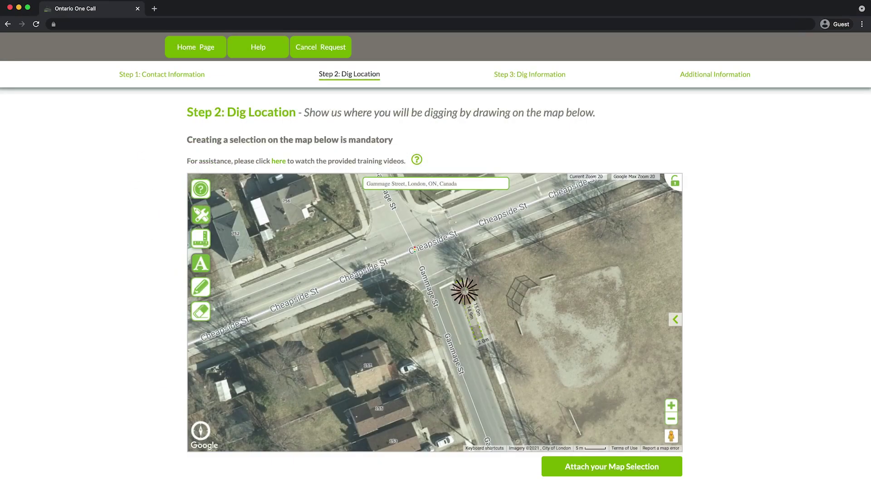
pyautogui.click(795, 203)
pyautogui.write('Bus Stop')
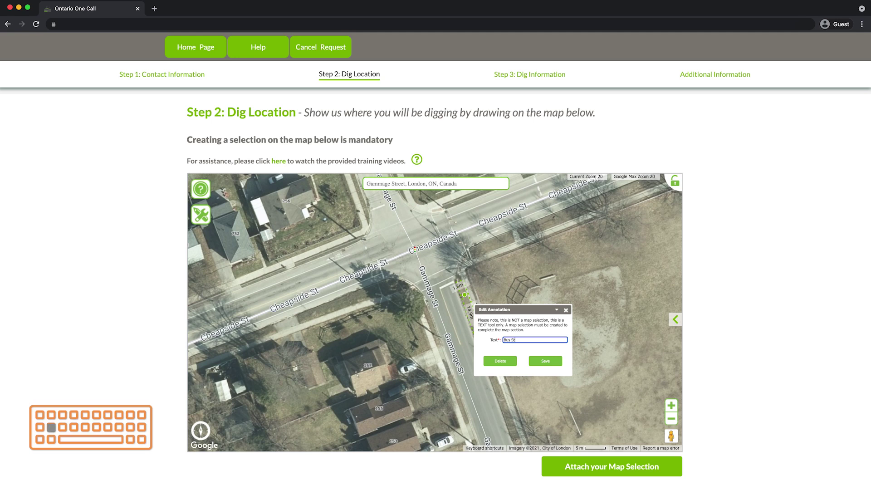
pyautogui.click(545, 361)
pyautogui.click(201, 215)
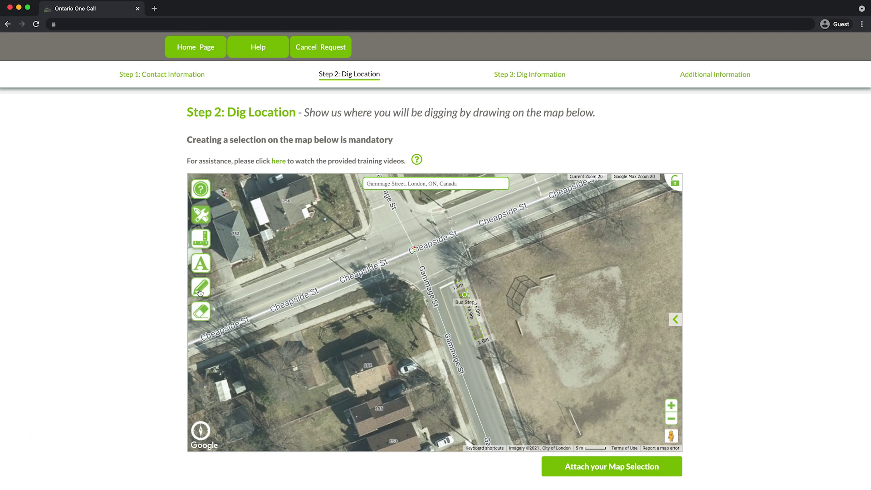
pyautogui.click(200, 293)
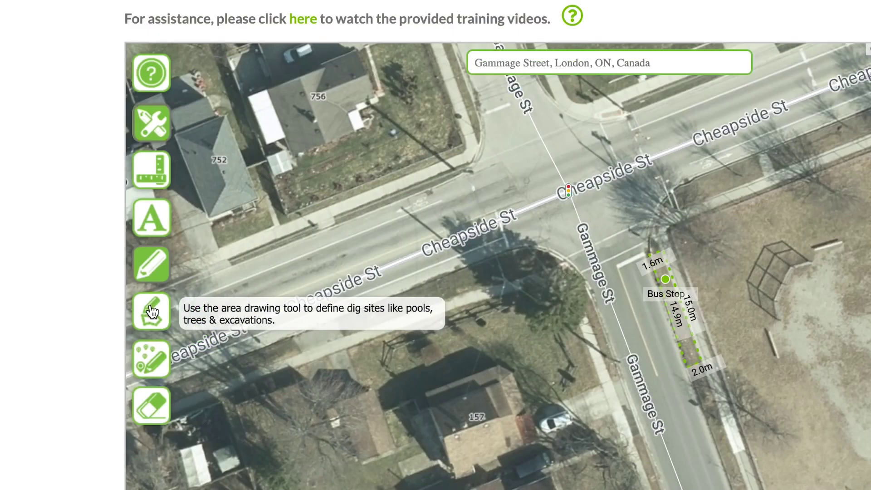
# Outline a narrow dig-area polygon along the east curb of Gammage St.
pyautogui.click(166, 319)
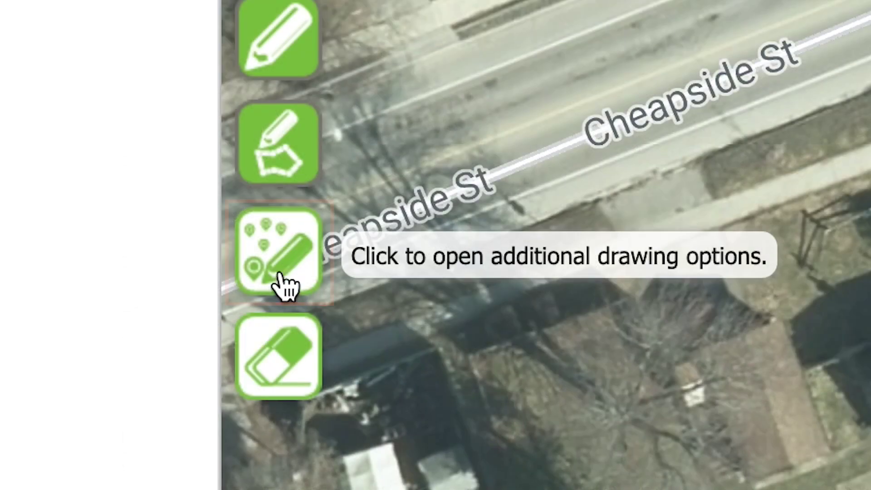
pyautogui.click(283, 284)
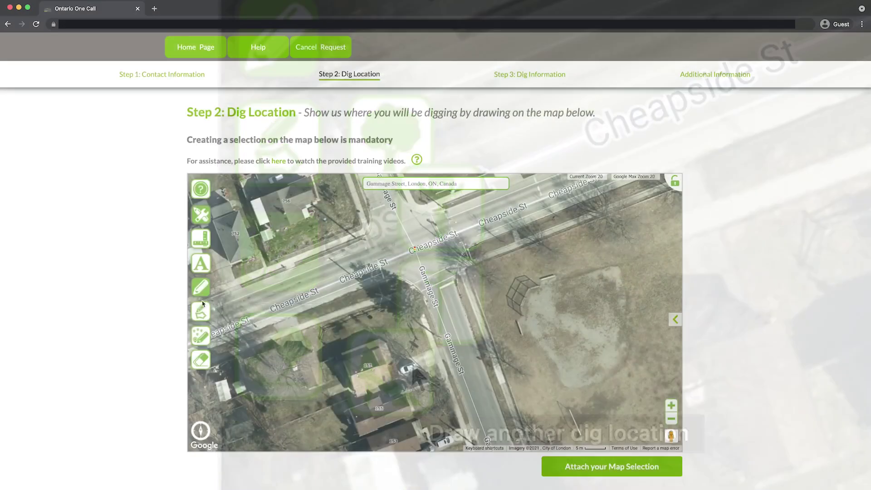
pyautogui.click(413, 368)
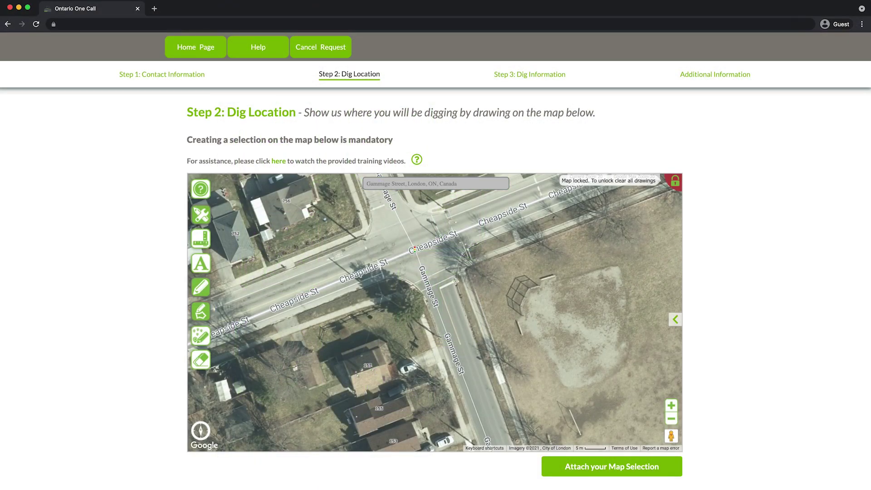
pyautogui.click(456, 281)
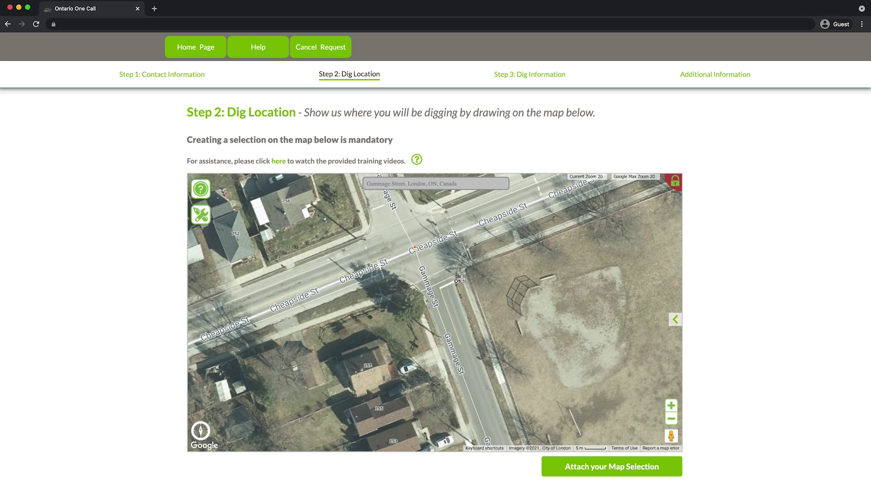
pyautogui.click(461, 278)
pyautogui.click(483, 342)
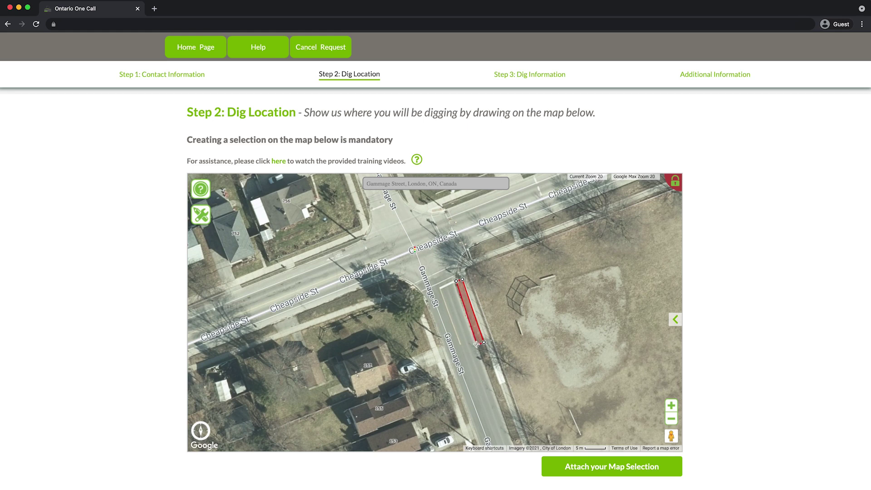
pyautogui.doubleClick(476, 343)
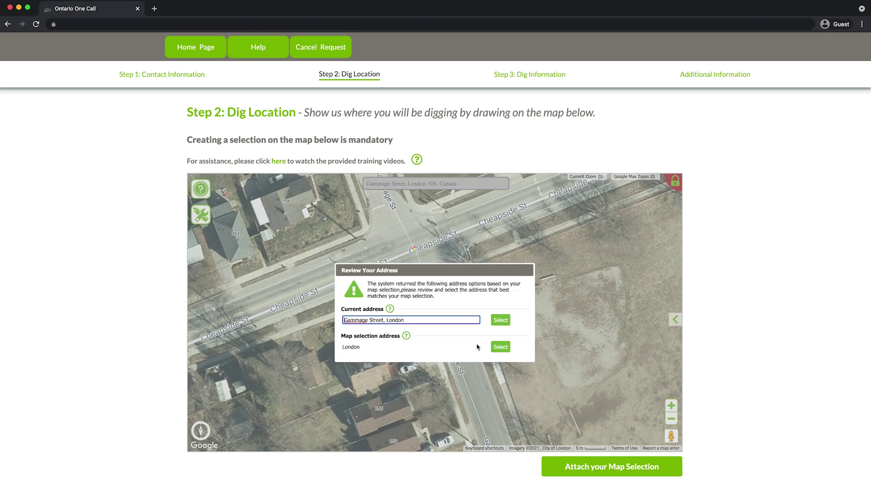
# Keep the current address, name the dig area 'Bus Stop' and set start date 2022/05/12.
pyautogui.click(500, 321)
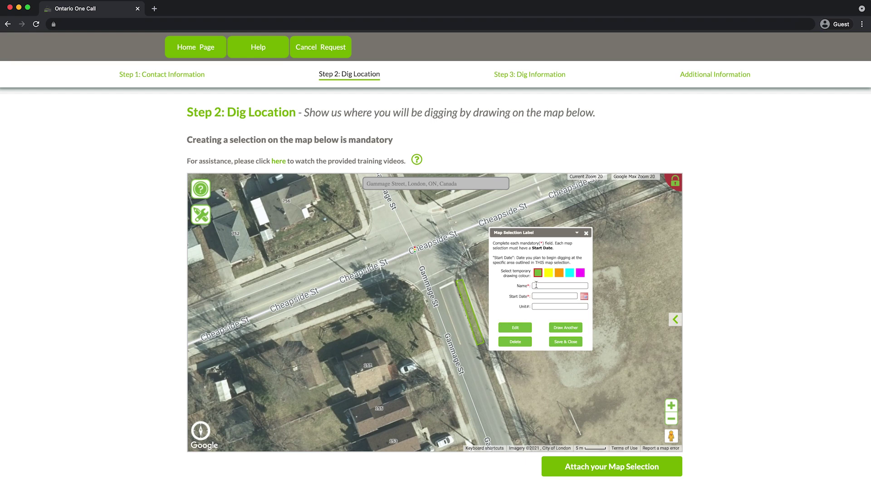
pyautogui.click(536, 285)
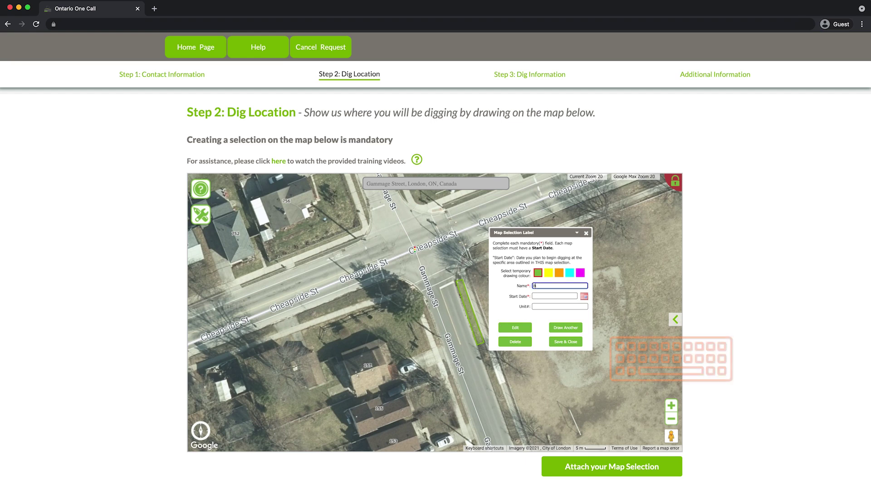
pyautogui.write('Bus Stop')
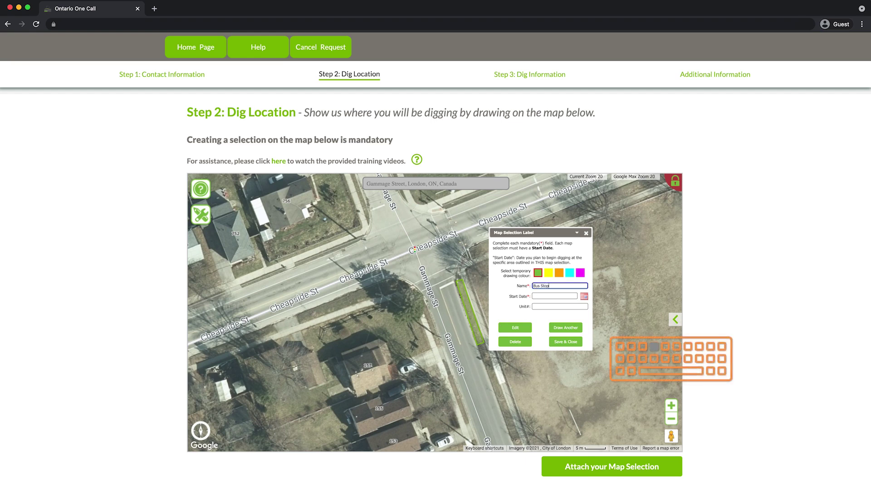
pyautogui.click(585, 297)
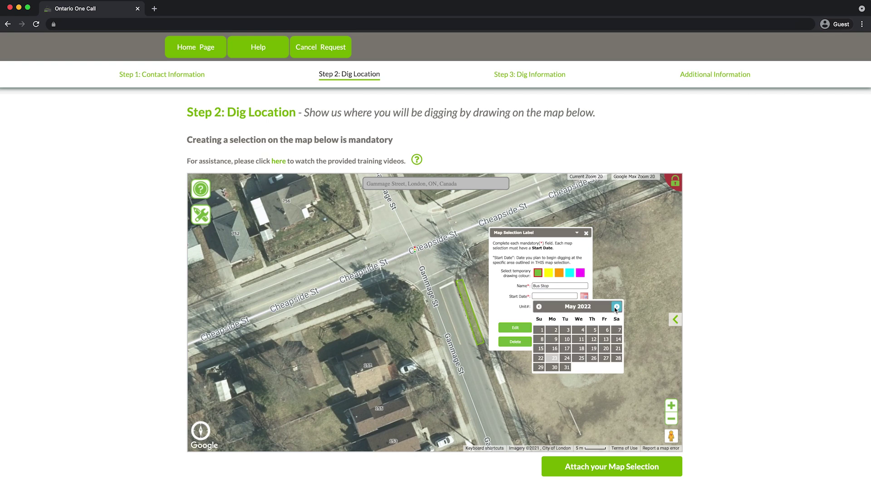
pyautogui.click(593, 343)
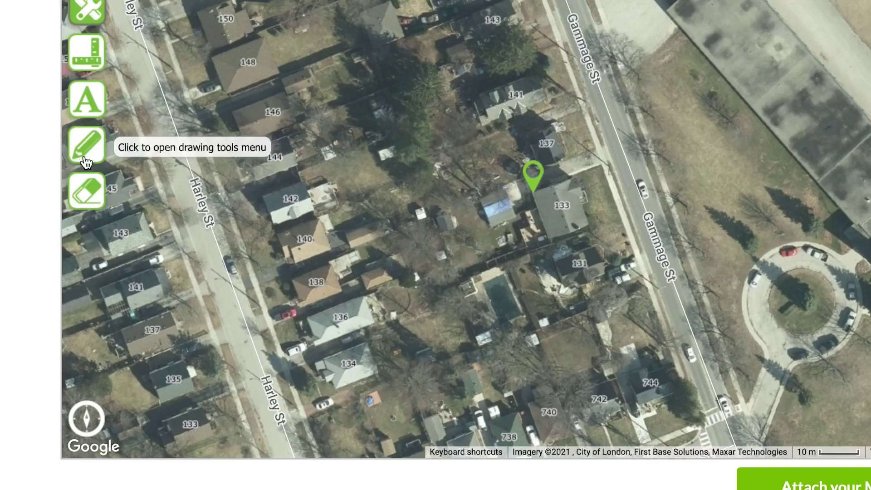
pyautogui.click(87, 145)
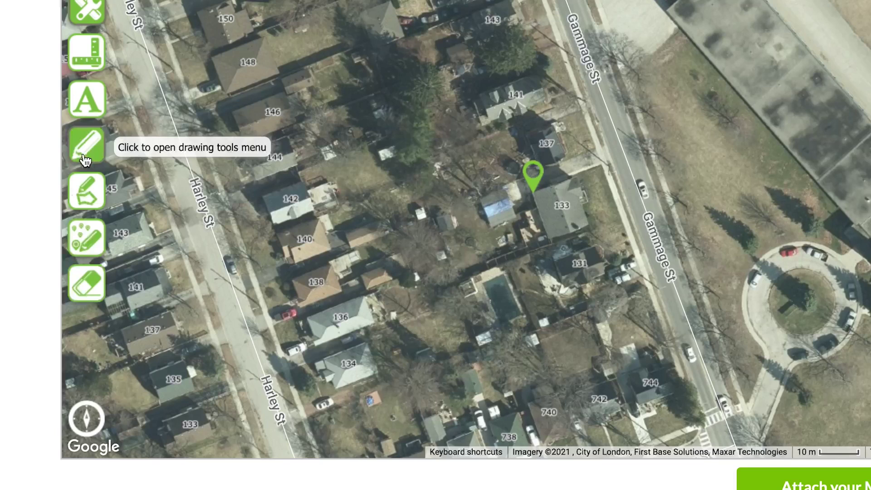
pyautogui.click(96, 240)
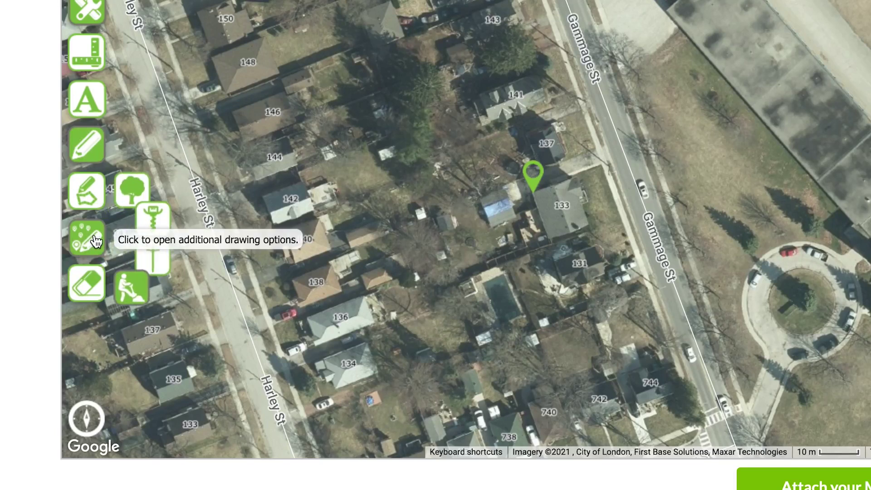
pyautogui.click(140, 188)
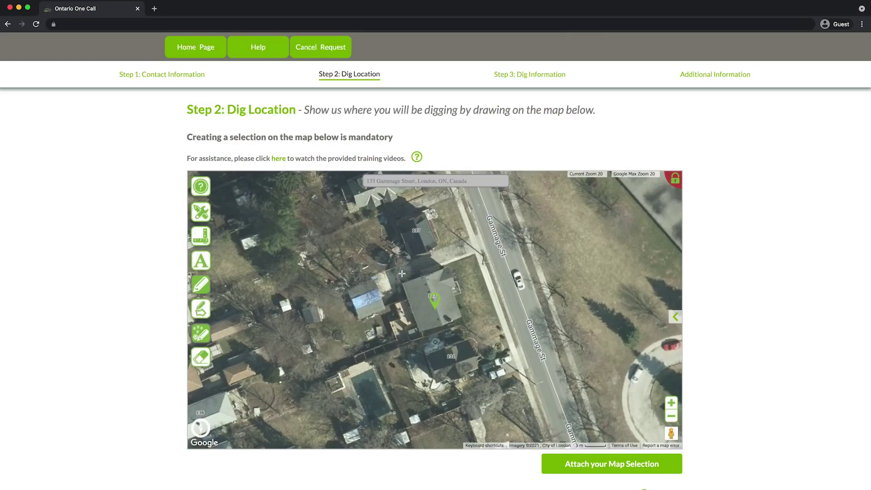
pyautogui.click(597, 210)
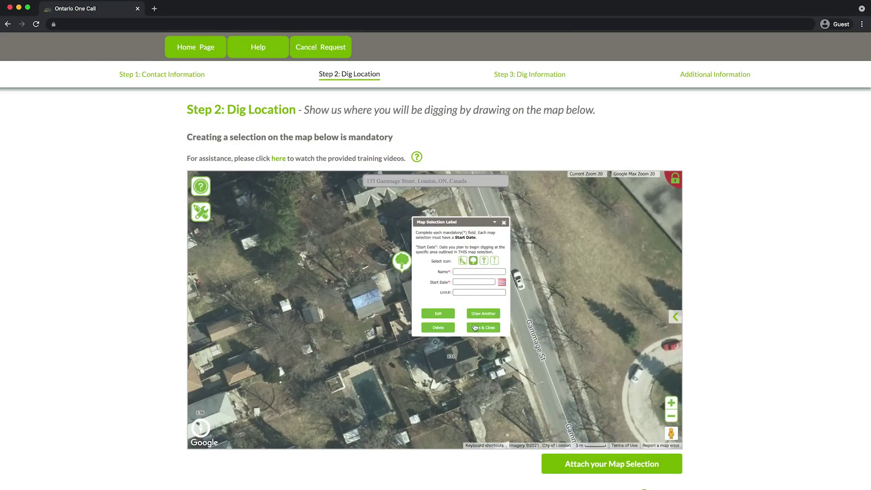
# Name the tree selection 'Tree', set start date 2022/05/12, and save it.
pyautogui.click(477, 270)
pyautogui.write('Tree')
pyautogui.click(501, 282)
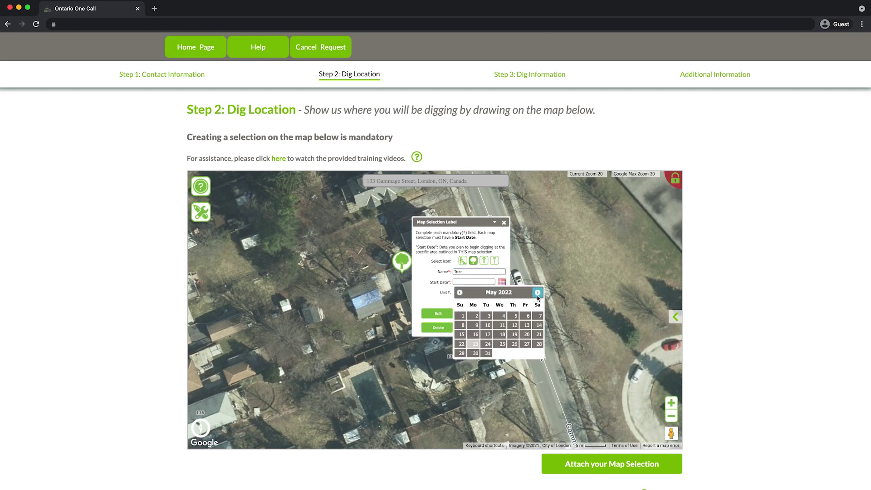
pyautogui.click(506, 324)
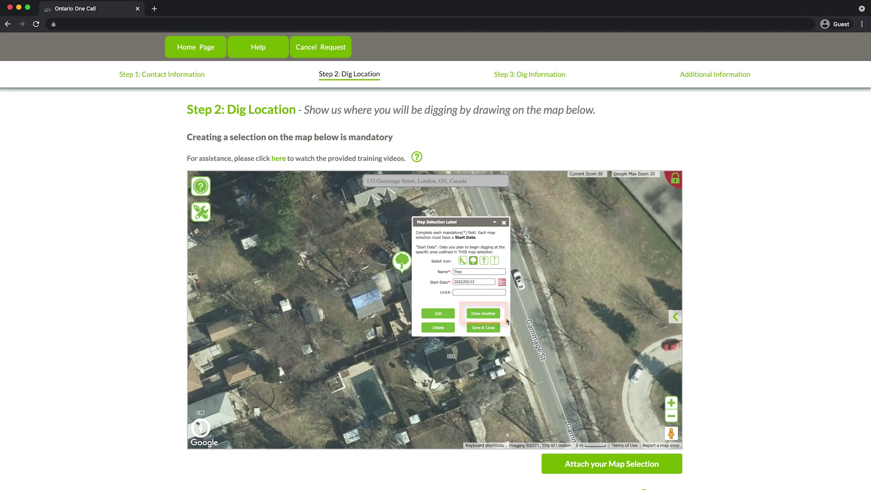
pyautogui.click(484, 327)
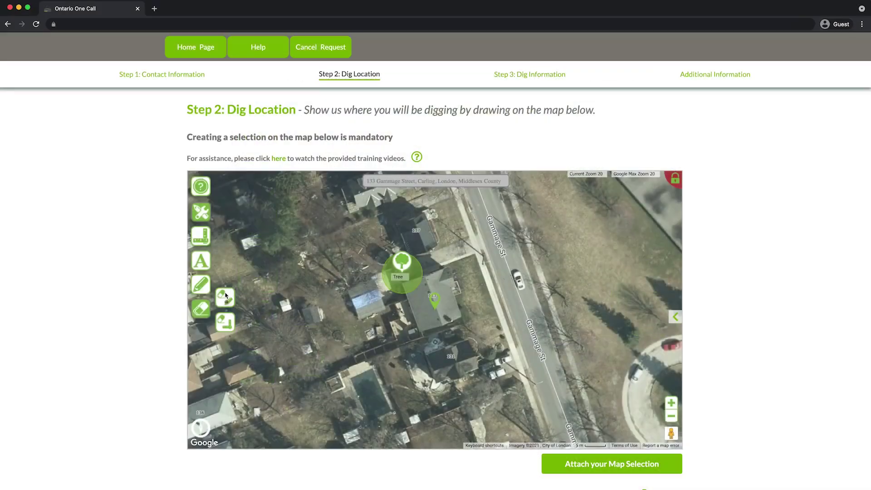
# Move the tree marker nearer Gammage St, then cancel an attempted deletion of it.
pyautogui.click(225, 296)
pyautogui.click(440, 332)
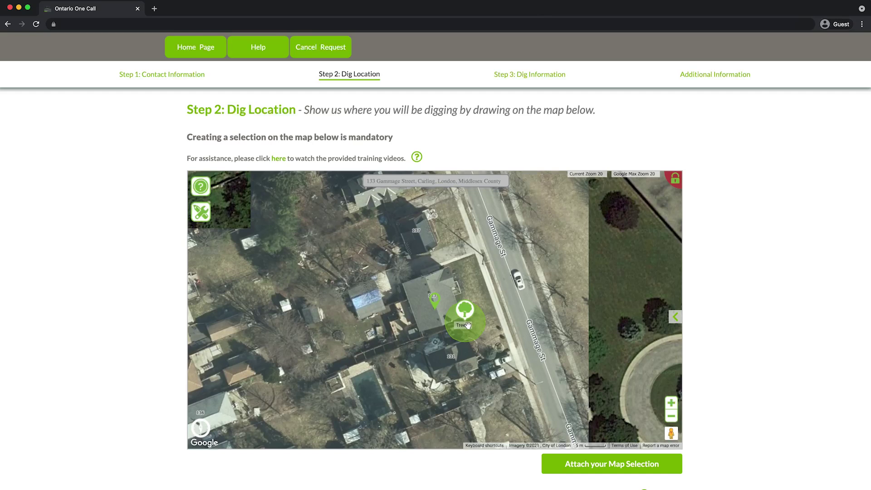
pyautogui.click(468, 313)
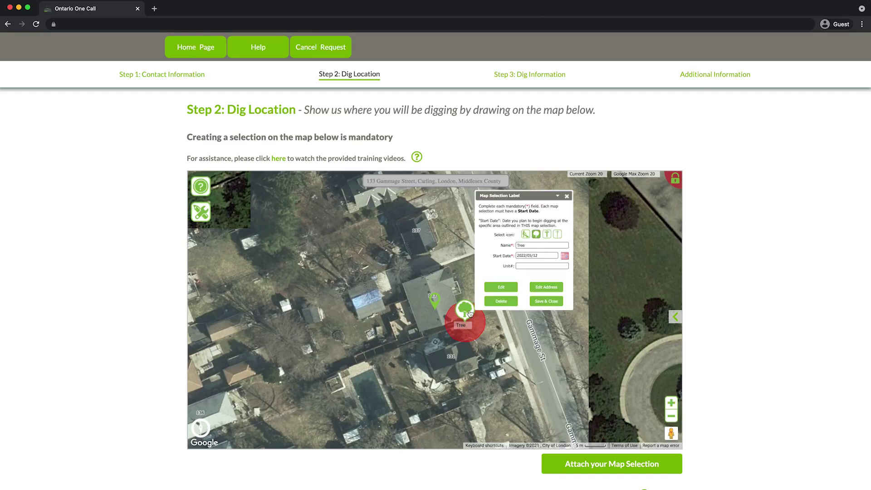
pyautogui.click(501, 301)
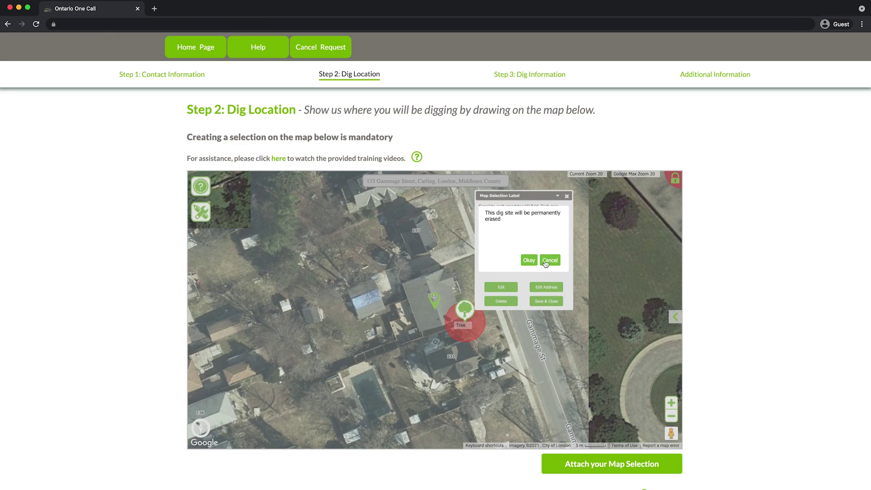
pyautogui.click(527, 260)
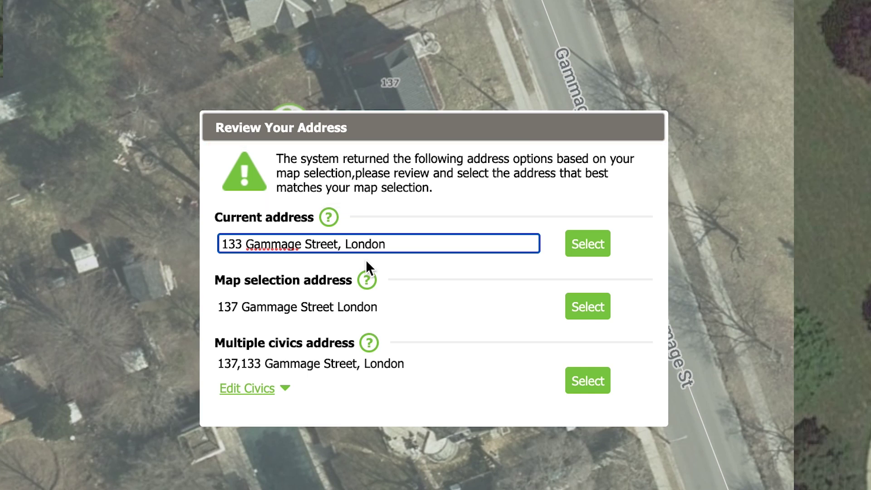
pyautogui.click(589, 247)
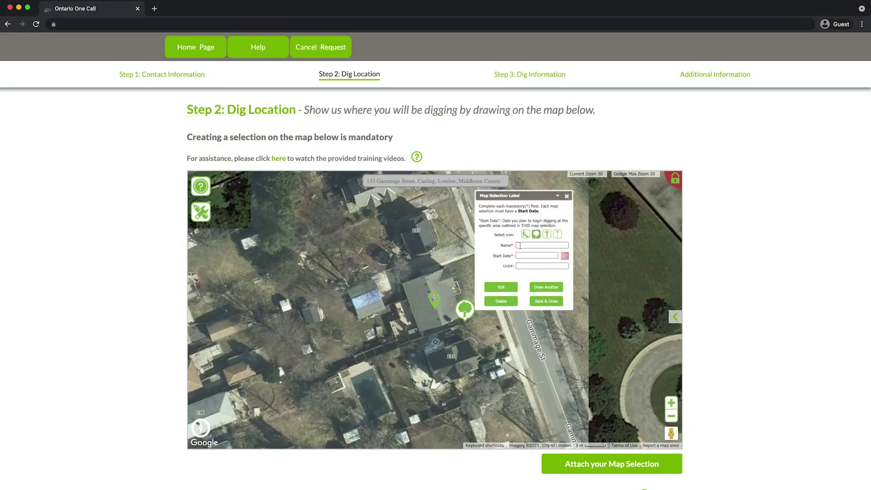
pyautogui.click(520, 246)
pyautogui.write('Tree')
pyautogui.click(565, 255)
pyautogui.click(578, 300)
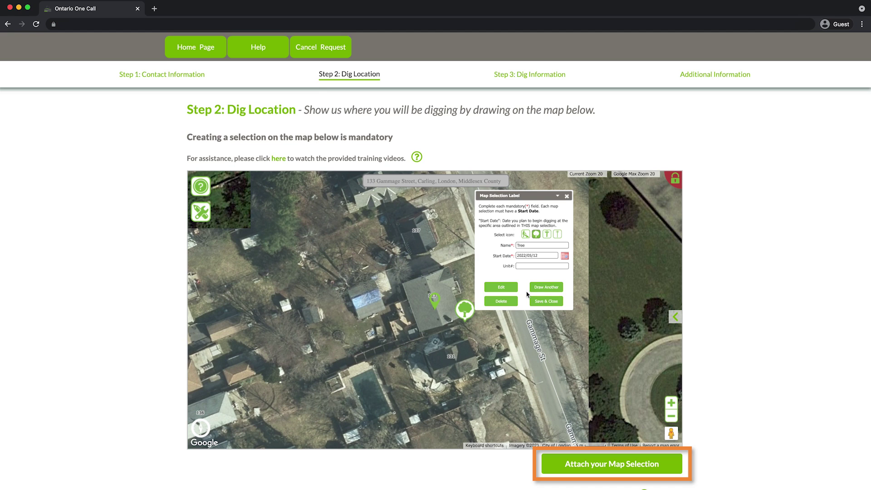
pyautogui.click(548, 302)
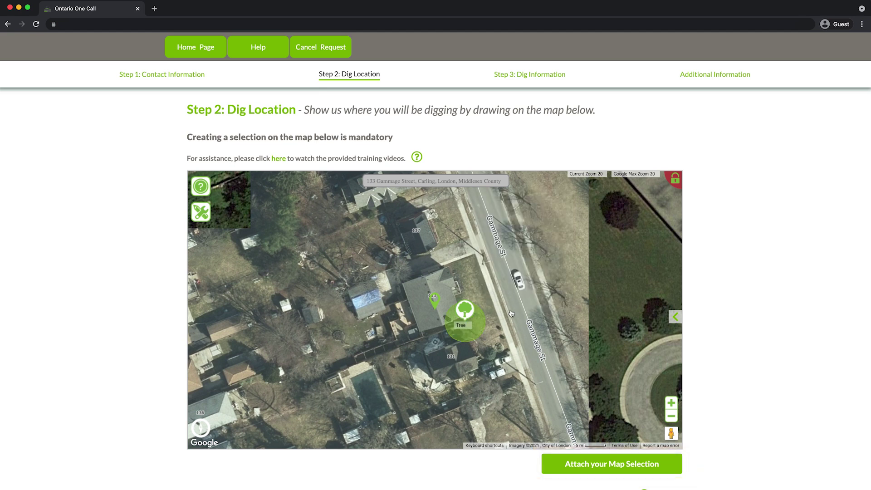
# Attach the drawn map selection, saved as MapSelection_20092021_11415539.jpg, to the locate request.
pyautogui.click(610, 465)
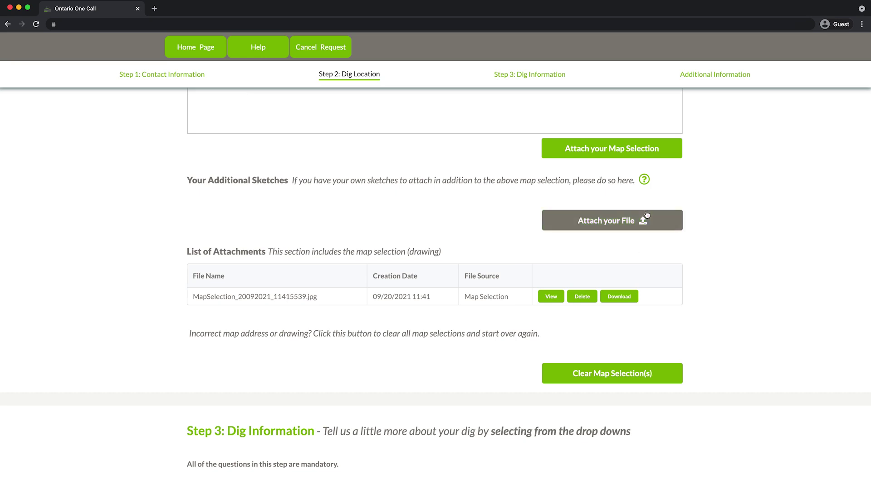
# Attach IC-Construction-Site-Plan_0.png from Documents as an additional sketch file.
pyautogui.click(613, 222)
pyautogui.click(359, 198)
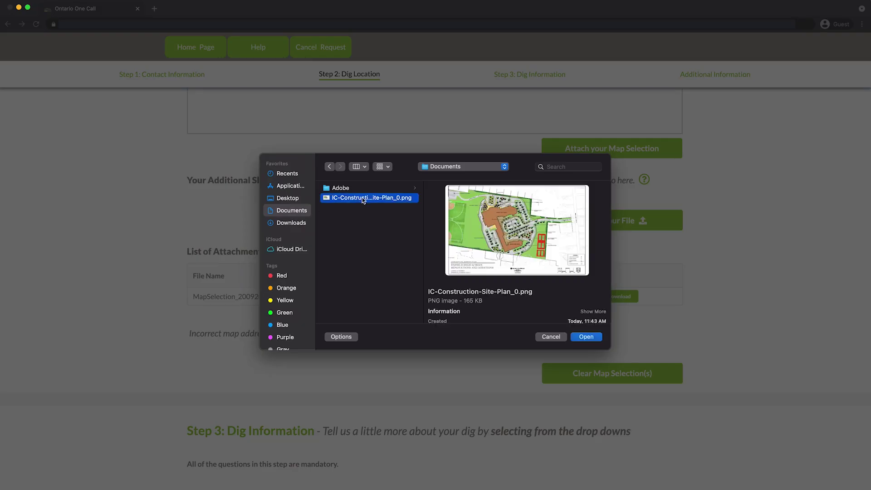
pyautogui.click(584, 337)
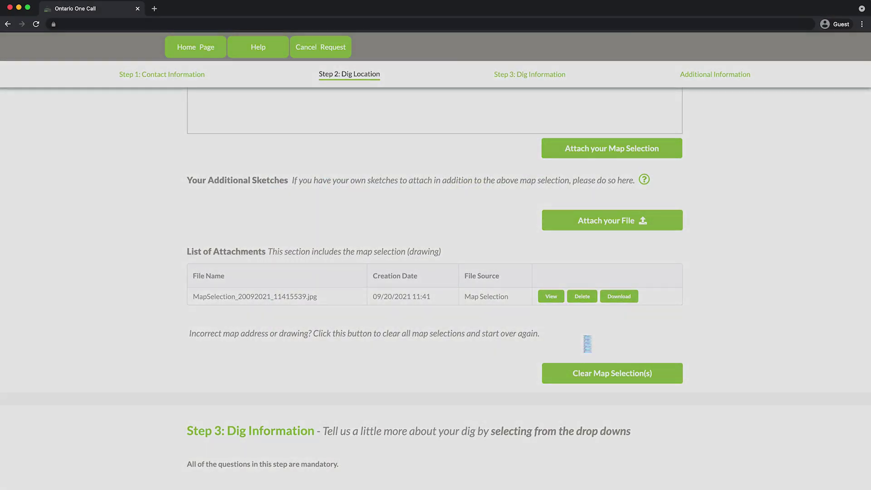